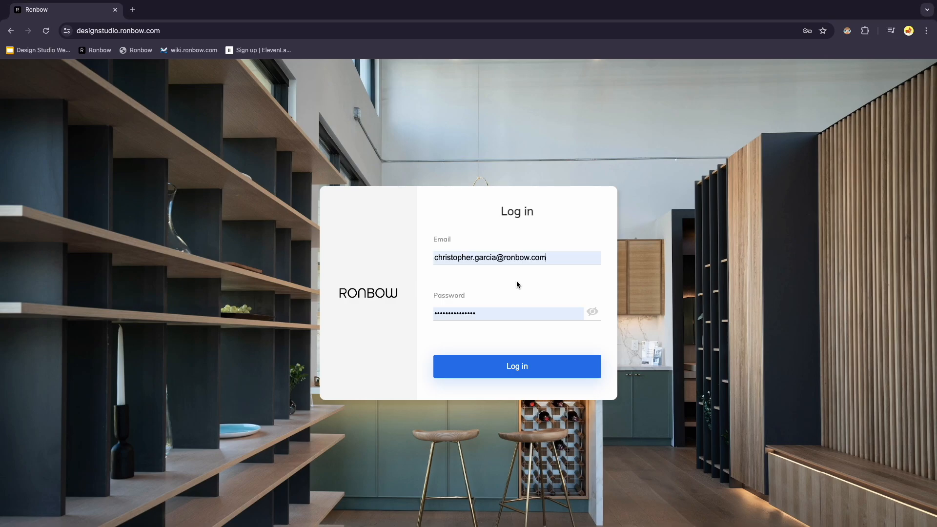
# Log in and start a new 3D project using the Draw option.
pyautogui.click(529, 371)
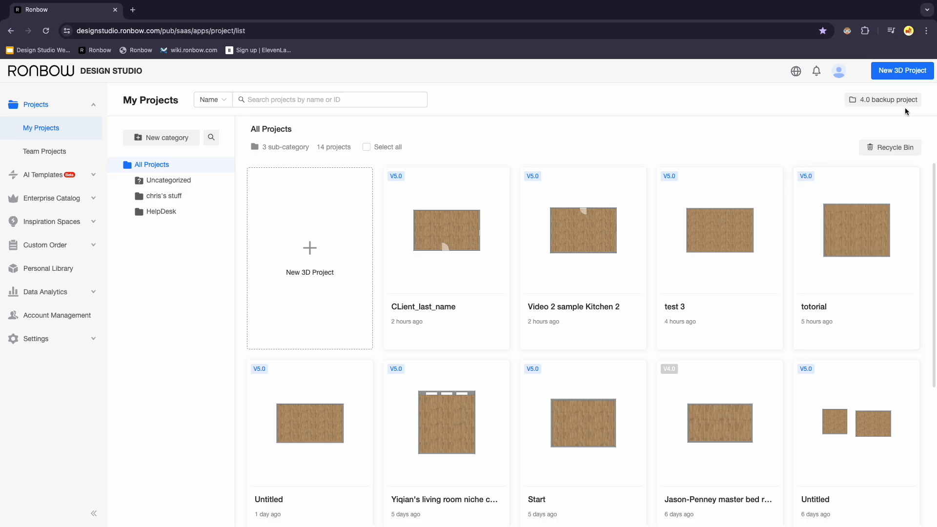
pyautogui.click(908, 74)
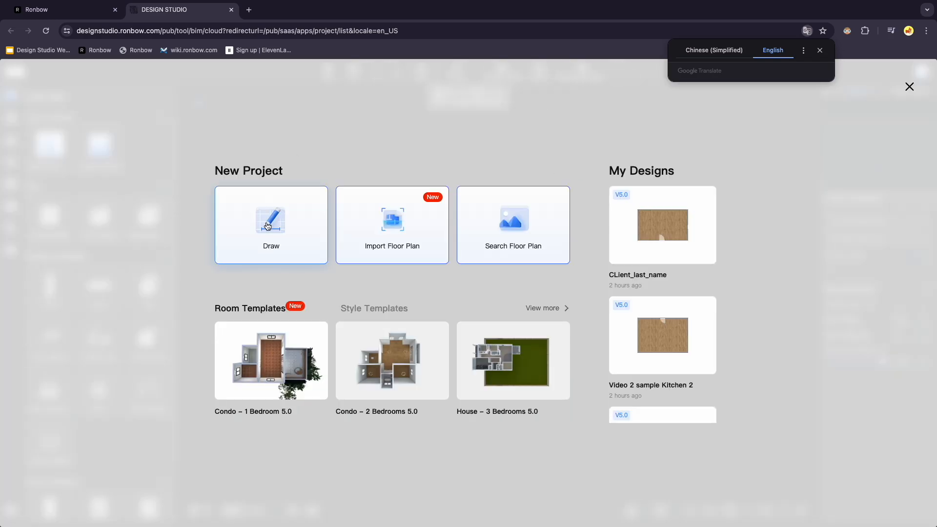
pyautogui.click(269, 226)
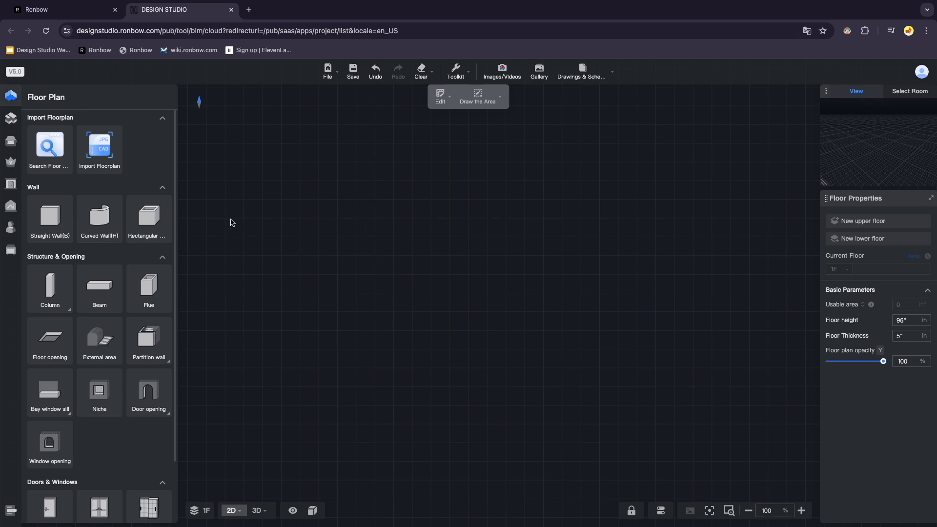
# Draw a rectangular room with the Rectangular wall tool, about 341 by 230 inches.
pyautogui.click(149, 217)
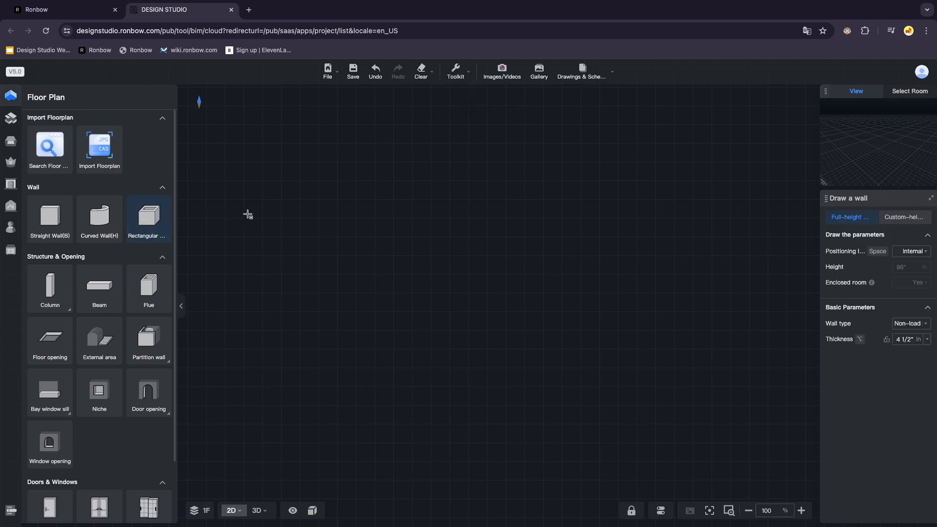
pyautogui.click(320, 196)
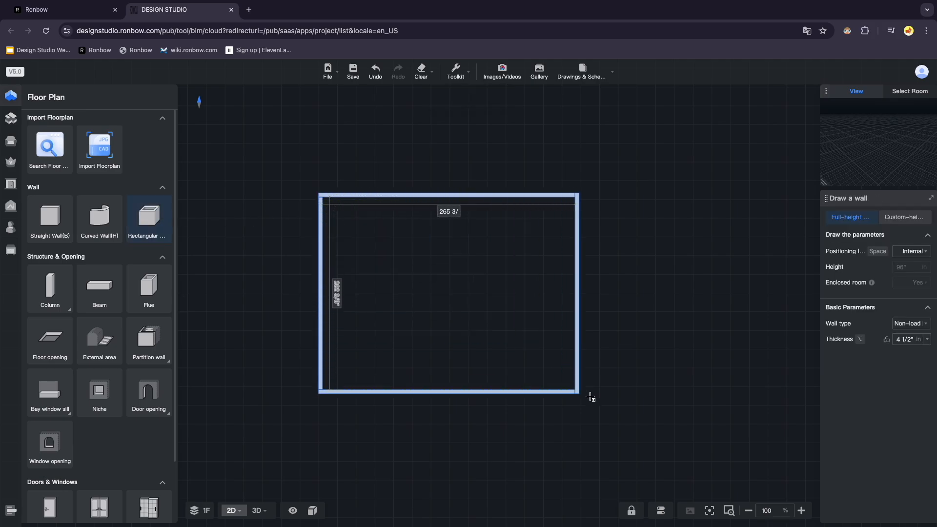
pyautogui.click(649, 417)
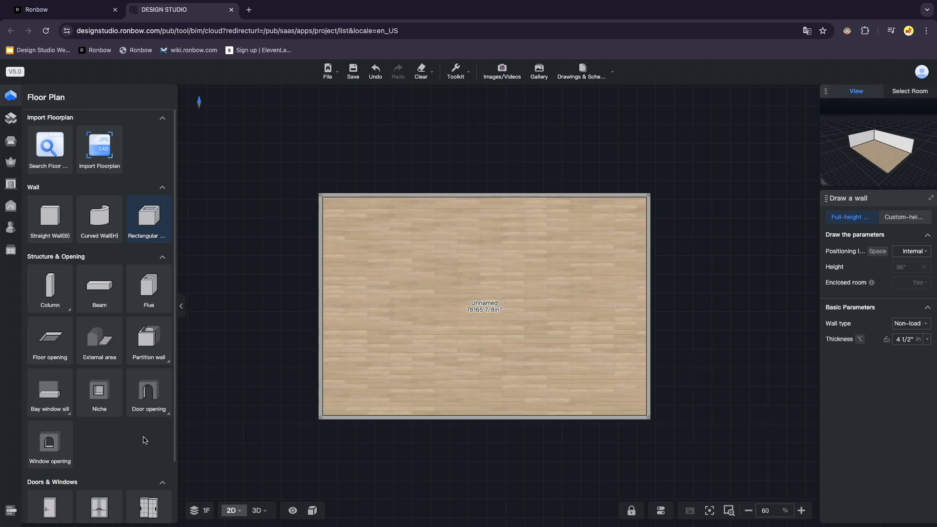
# Place a single door in the bottom wall near the left corner.
pyautogui.scroll(-2, 145, 439)
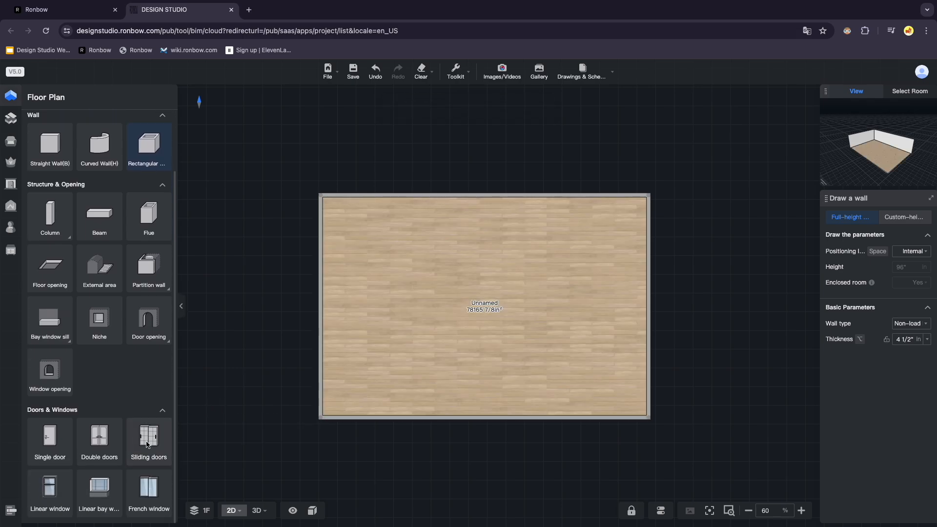
pyautogui.click(51, 457)
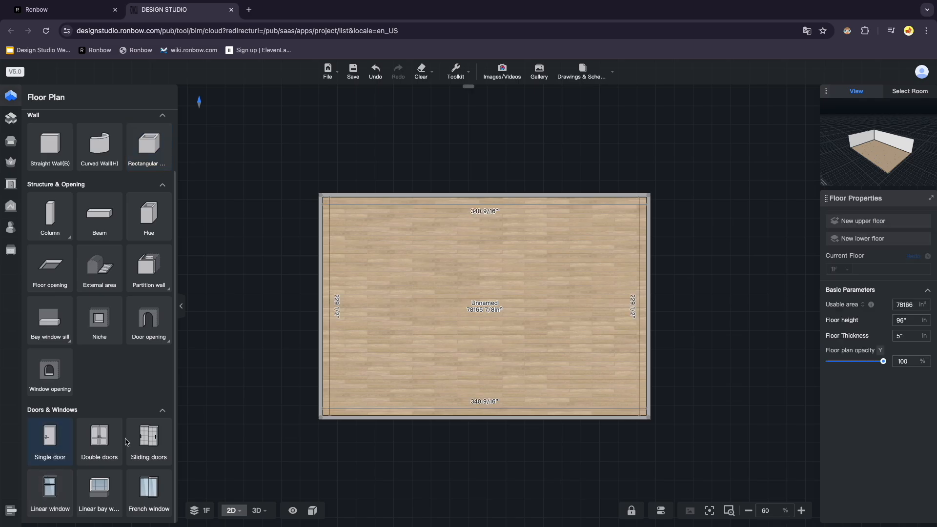
pyautogui.click(394, 415)
pyautogui.press('Escape')
# Place a linear window in the right-hand wall of the room.
pyautogui.click(64, 482)
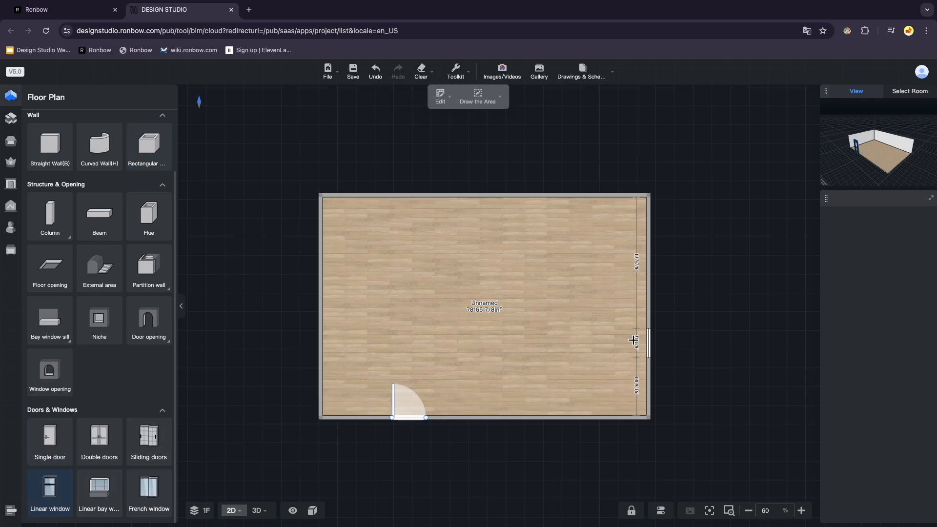
pyautogui.click(645, 331)
pyautogui.press('Escape')
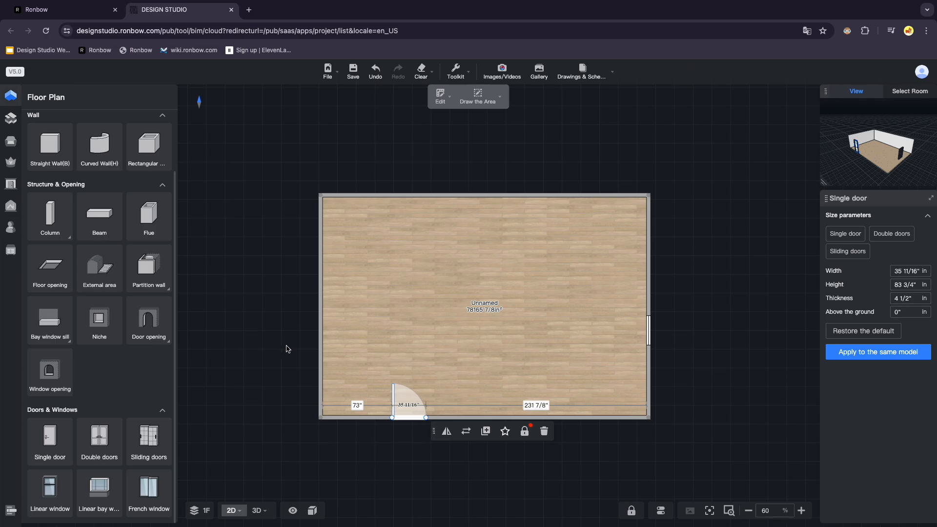
# Switch to the 3D view, orbit the room, and open the Kitchen & Bath advanced tool.
pyautogui.click(258, 510)
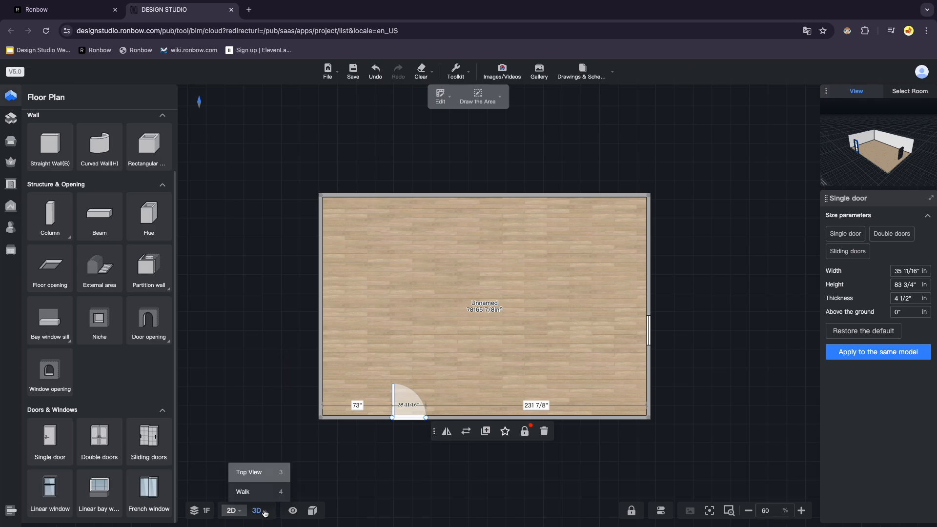
pyautogui.click(269, 474)
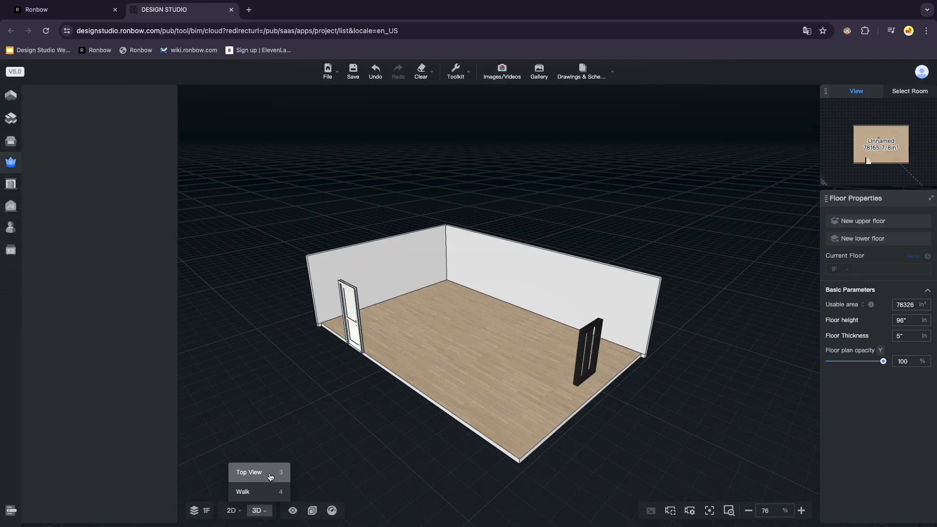
pyautogui.moveTo(343, 418); pyautogui.dragTo(591, 260)
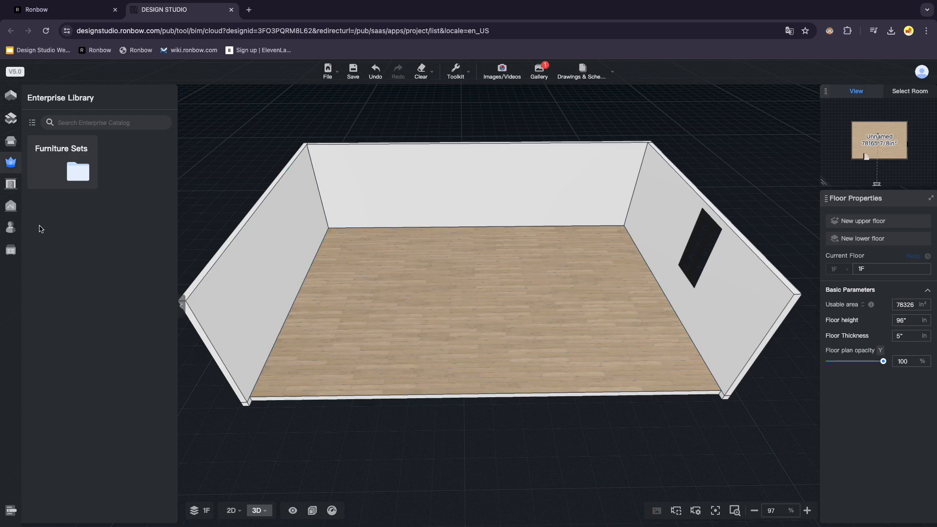
pyautogui.click(11, 250)
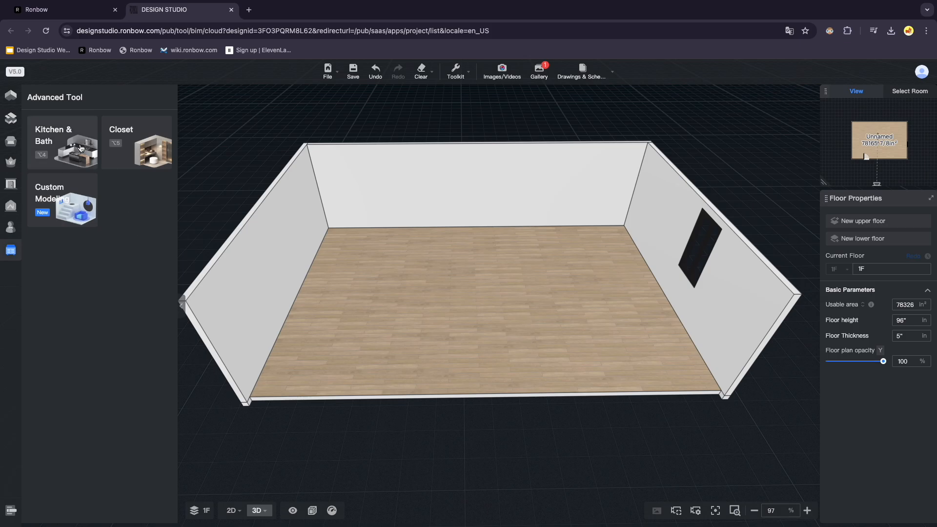
pyautogui.click(83, 136)
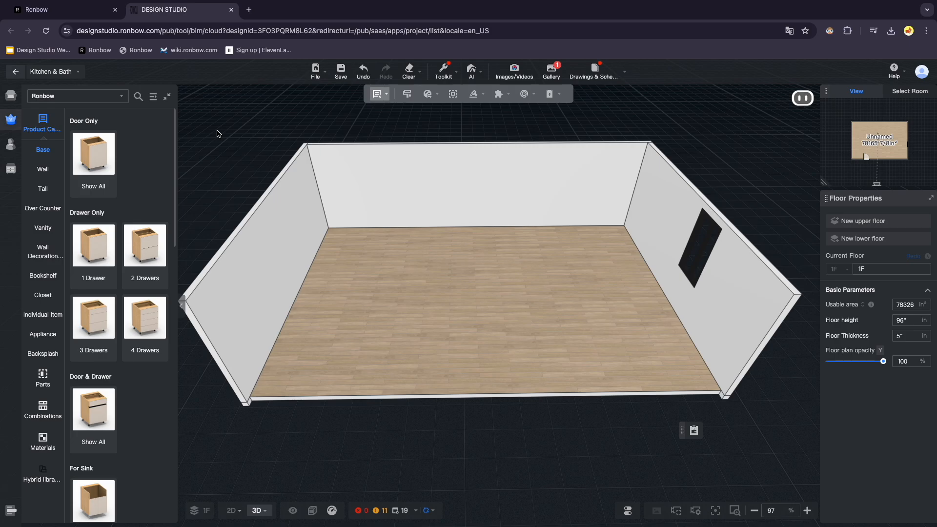
# Place a B1D door-only base cabinet against the back wall.
pyautogui.click(98, 151)
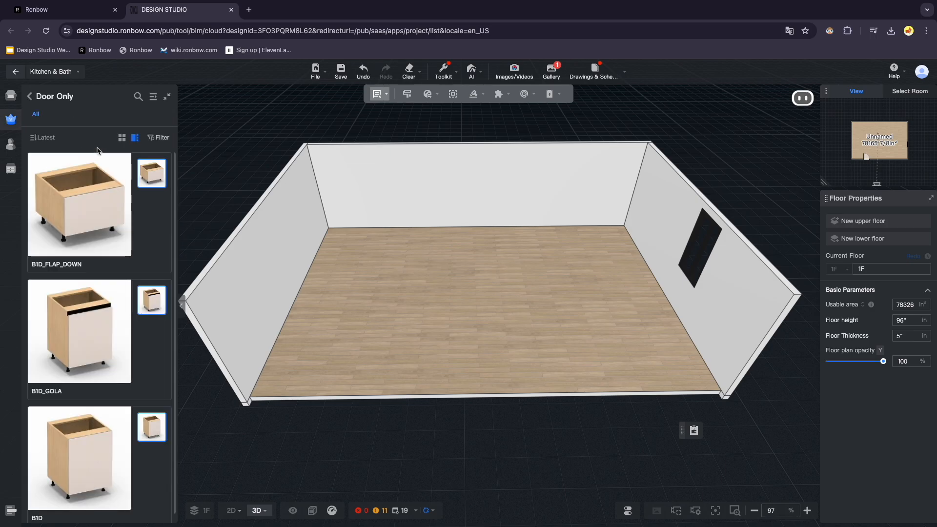
pyautogui.scroll(-1, 98, 236)
pyautogui.moveTo(87, 435)
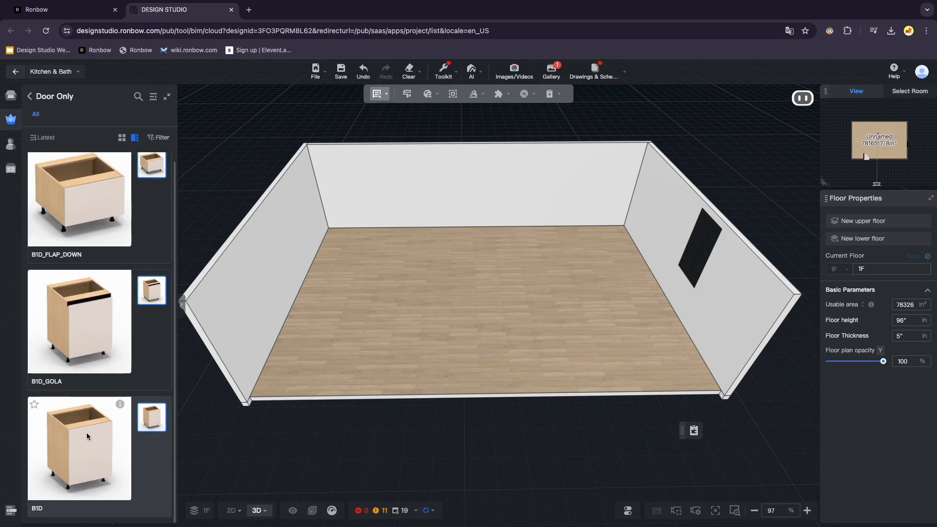
pyautogui.click(405, 225)
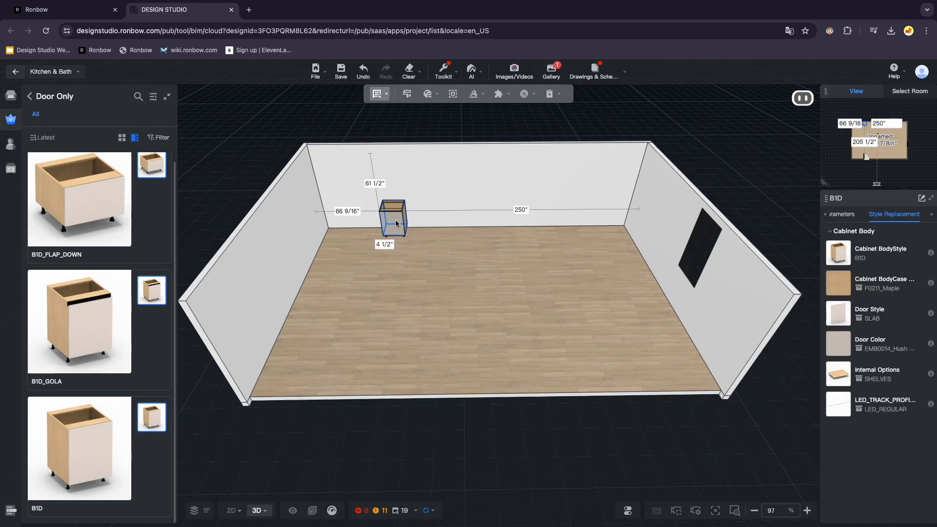
# Add a B2W two-drawer base cabinet beside the B1D cabinet and nudge it into position.
pyautogui.click(30, 96)
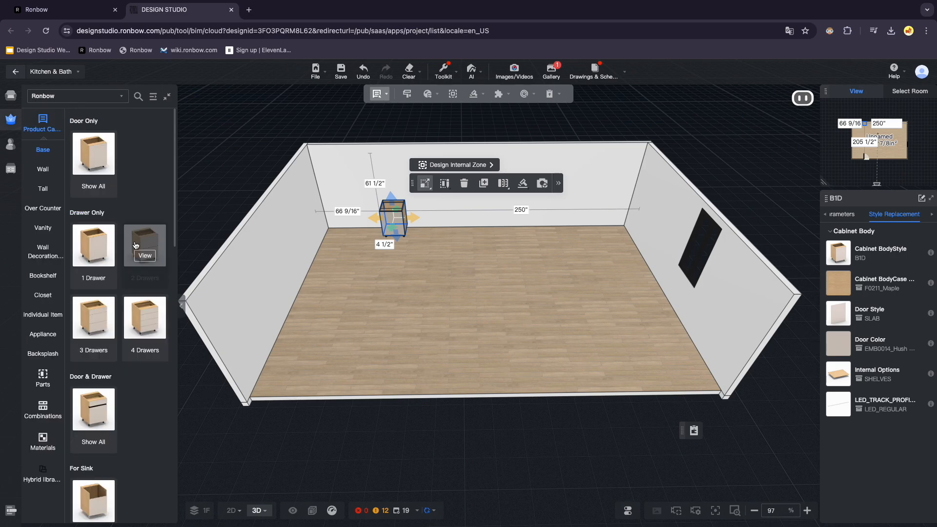
pyautogui.click(133, 228)
pyautogui.scroll(-2, 123, 334)
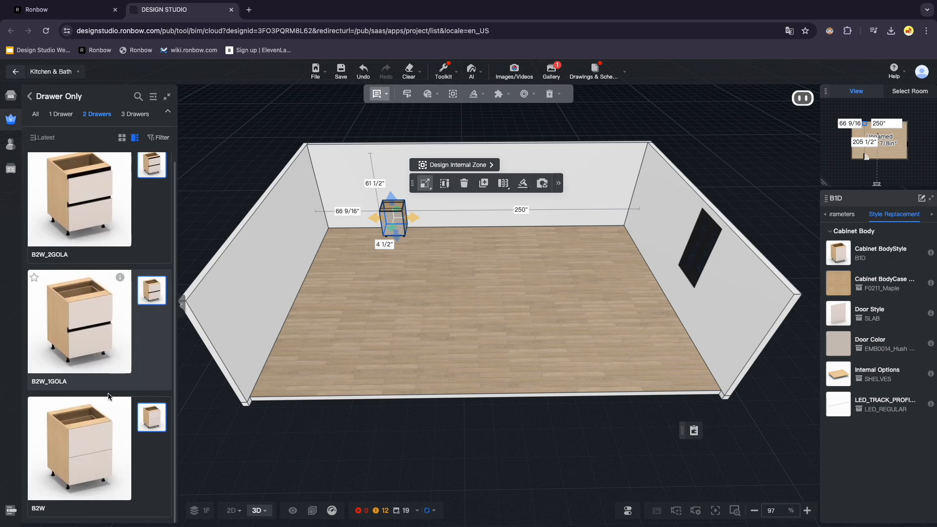
pyautogui.click(93, 460)
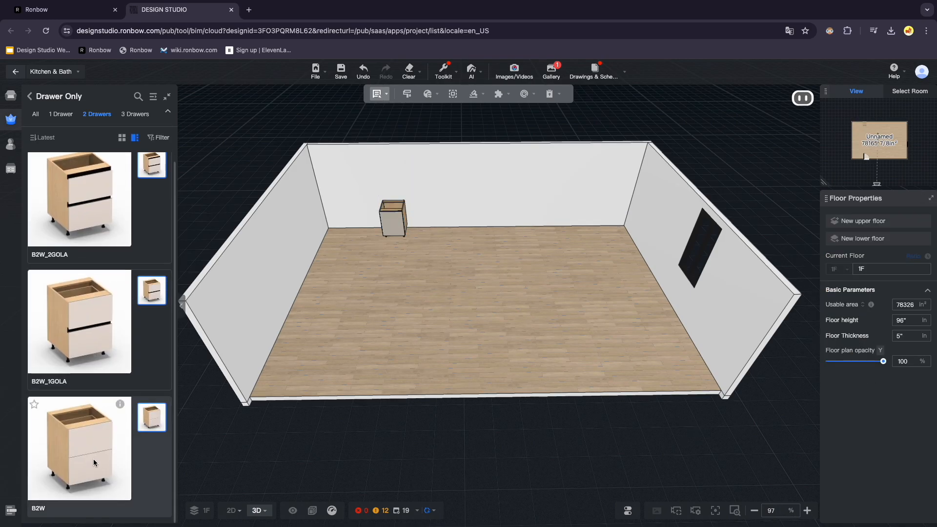
pyautogui.click(418, 225)
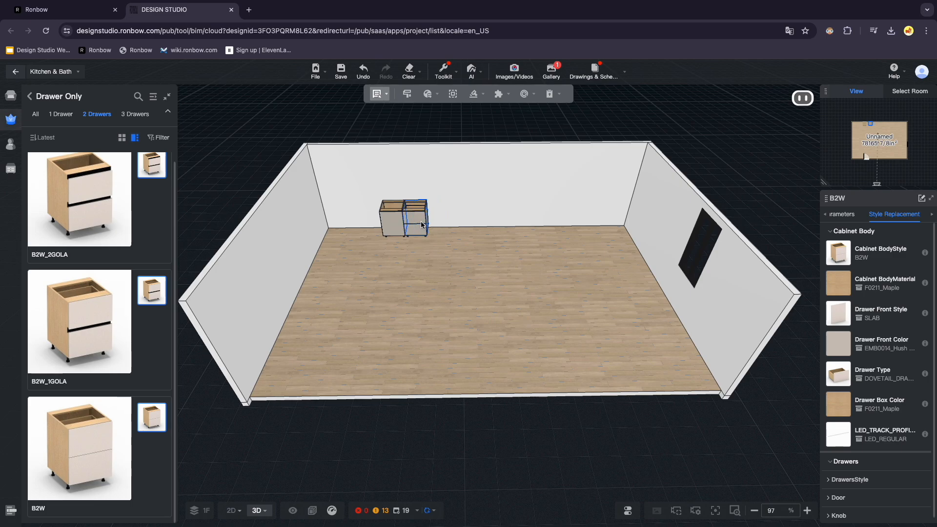
pyautogui.moveTo(421, 225); pyautogui.dragTo(431, 228)
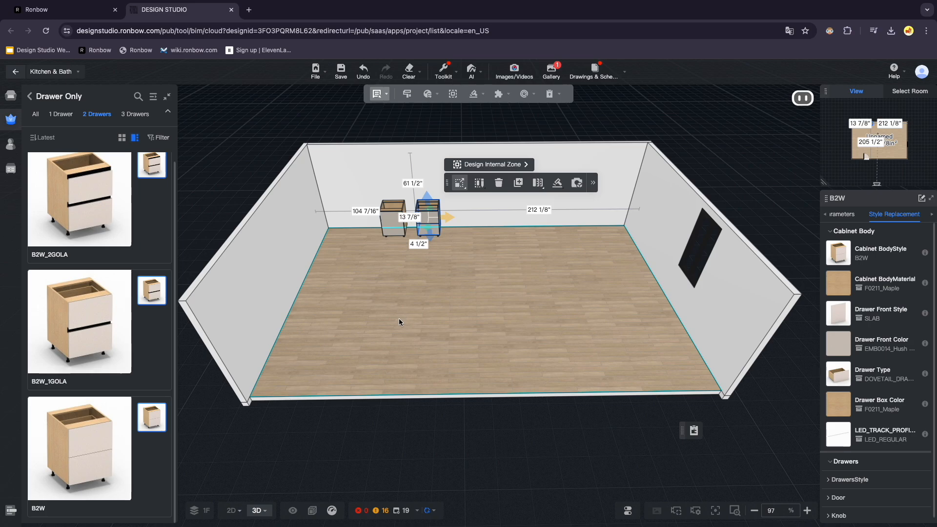
# Set the B1D cabinet's case height to 36" and stretch its width to 48".
pyautogui.click(391, 224)
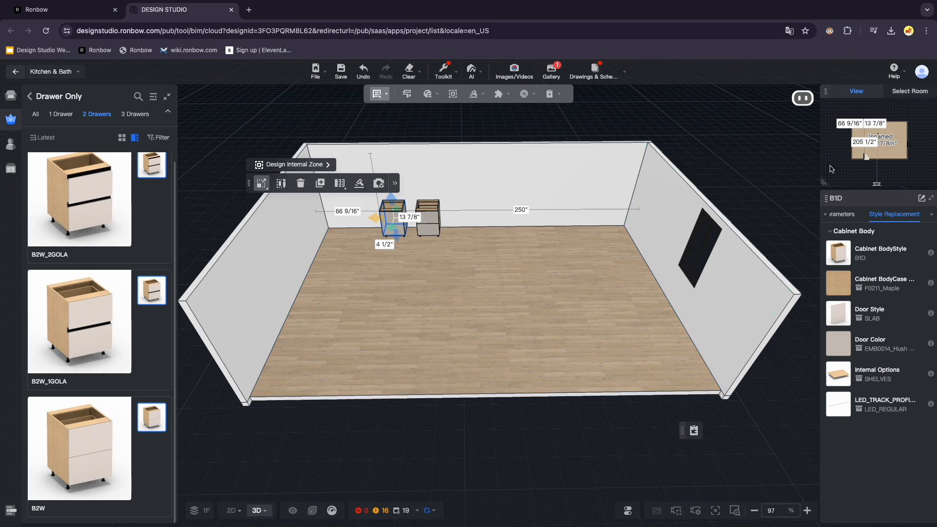
pyautogui.click(848, 216)
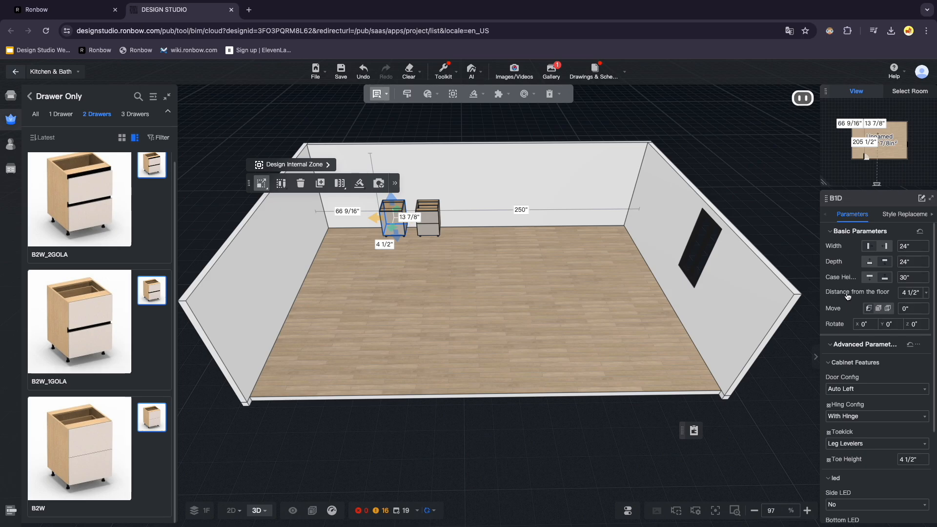
pyautogui.click(909, 278)
pyautogui.write('36')
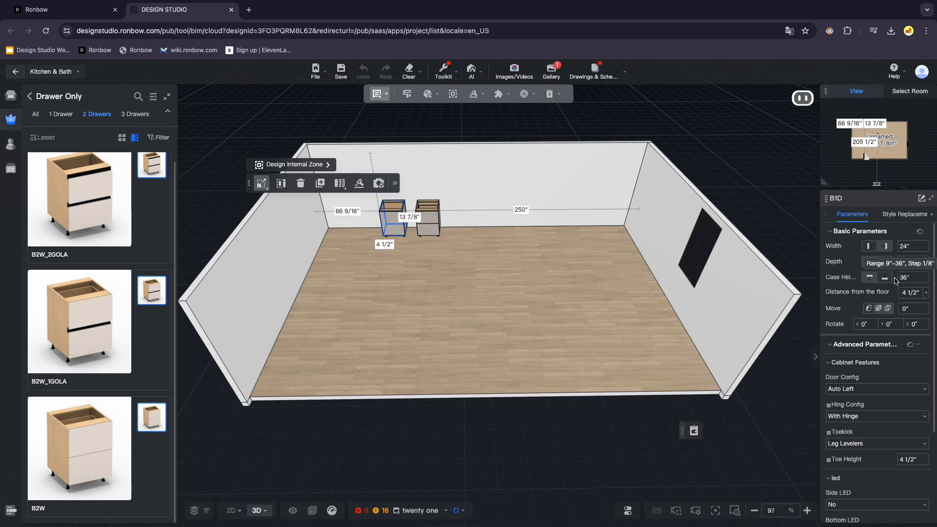
pyautogui.press('Return')
pyautogui.moveTo(373, 218); pyautogui.dragTo(351, 218)
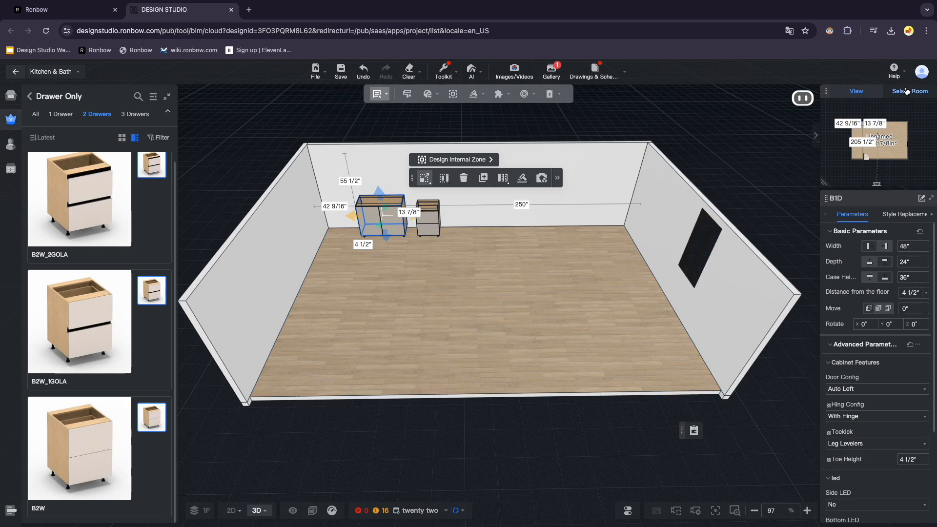
# Open Preferences, choose Fractional inches as the unit, adjust the precision, and close the dialog.
pyautogui.click(923, 73)
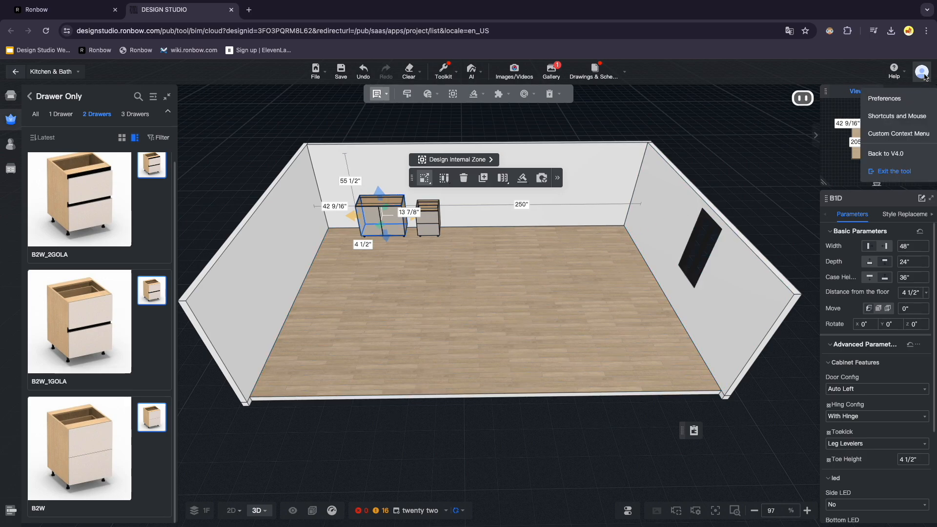
pyautogui.click(909, 100)
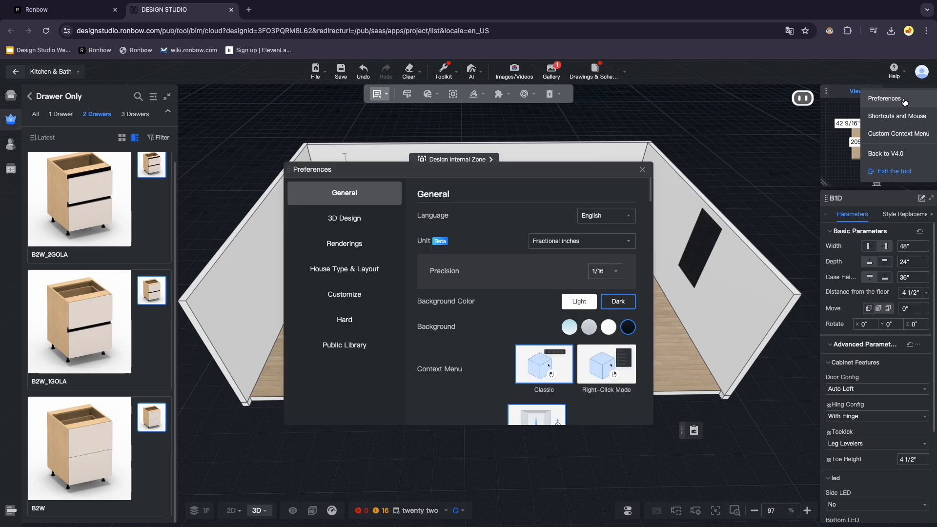
pyautogui.click(607, 246)
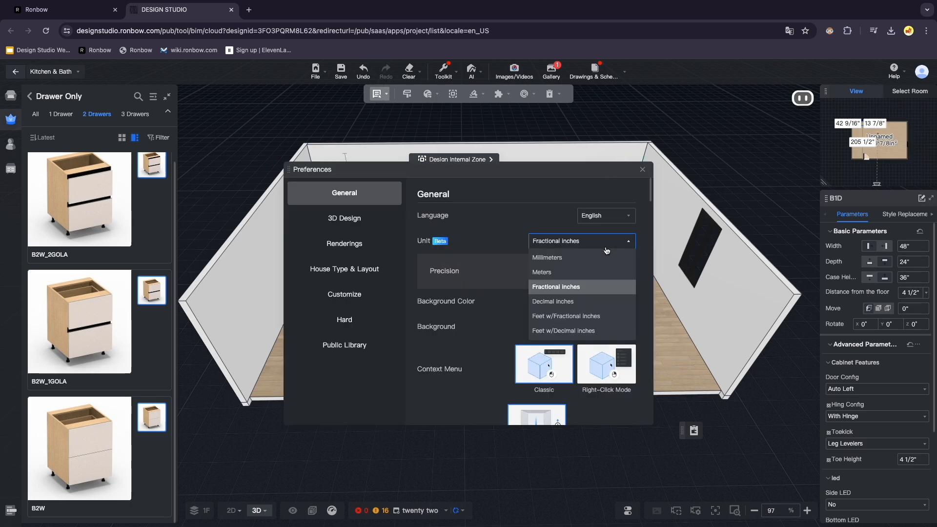
pyautogui.click(588, 285)
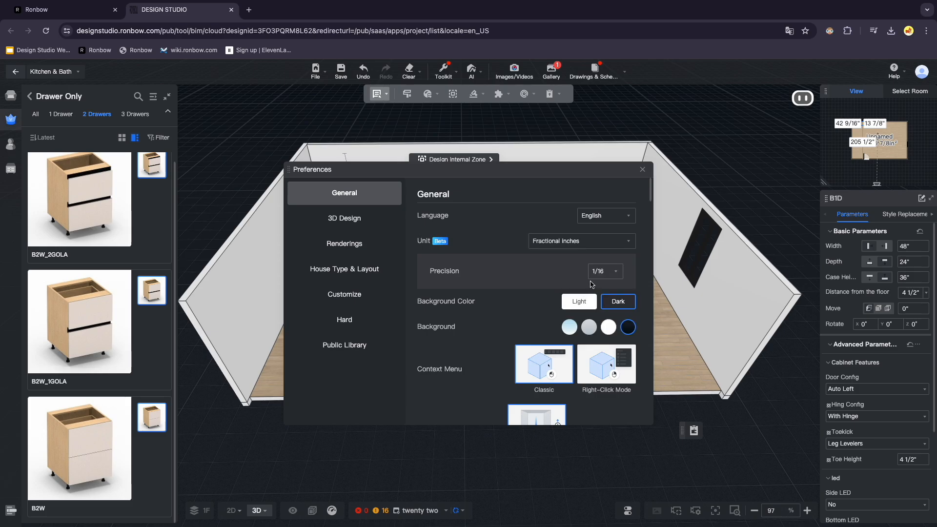
pyautogui.click(618, 275)
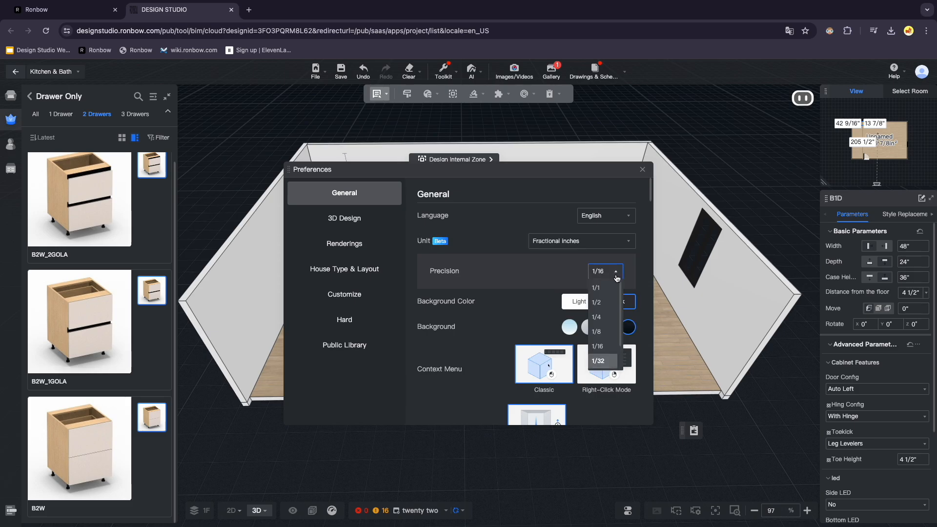
pyautogui.click(598, 352)
pyautogui.click(643, 170)
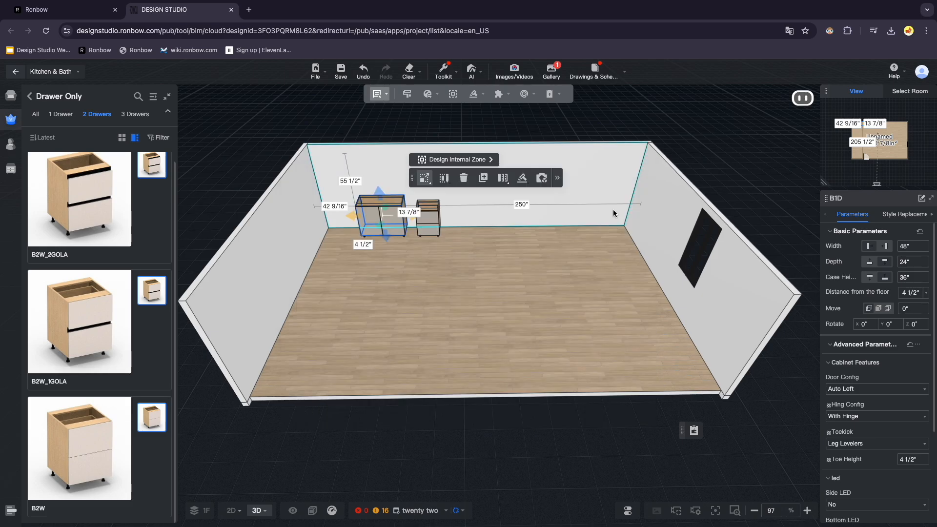
# Reselect the B1D cabinet and review its style replacement options.
pyautogui.click(569, 256)
pyautogui.click(383, 217)
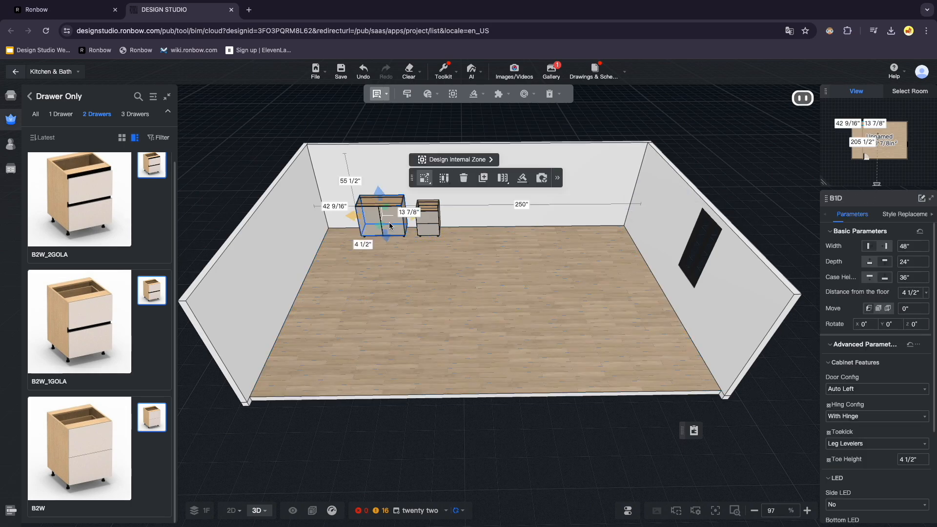
pyautogui.click(902, 214)
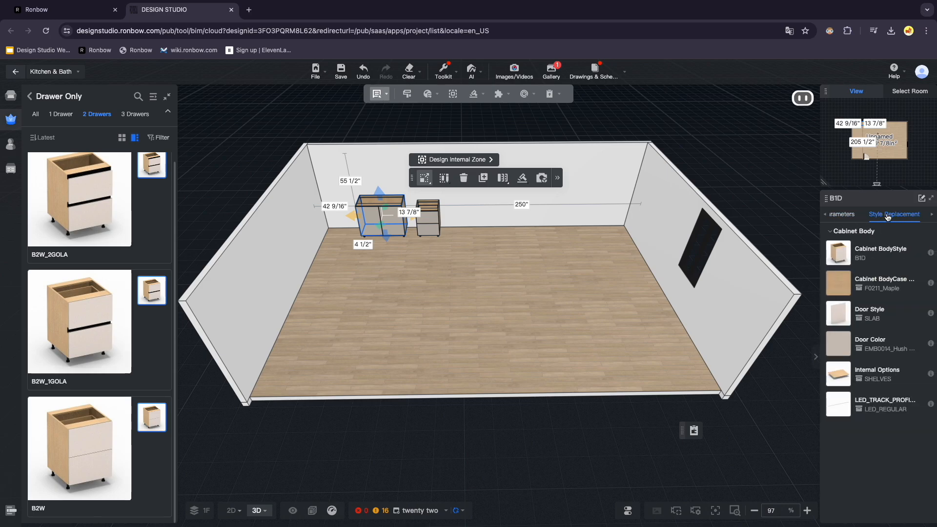
# Change the B1D cabinet's body case color to LTB0050_Pobby Pods.
pyautogui.click(839, 287)
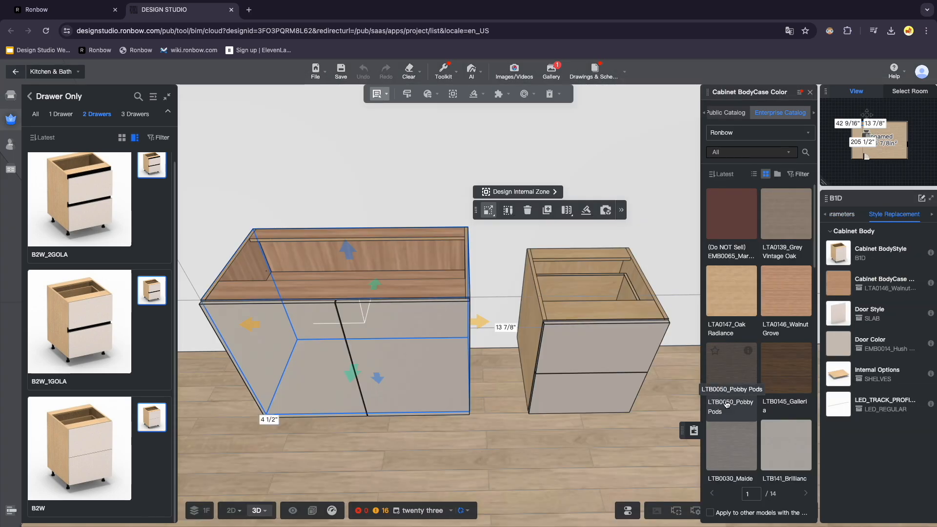
pyautogui.click(727, 401)
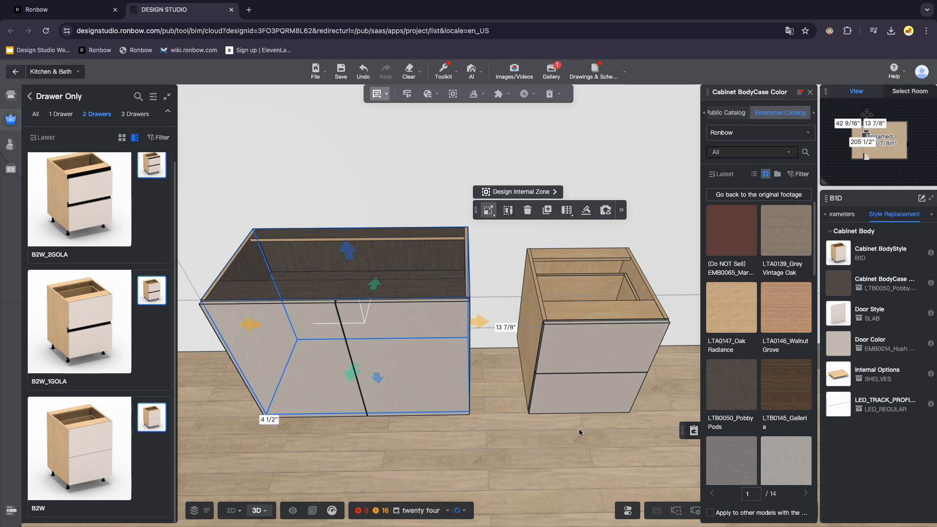
# Select the B2W cabinet and replace its drawer type with LEGRA_DRAWER.
pyautogui.click(573, 364)
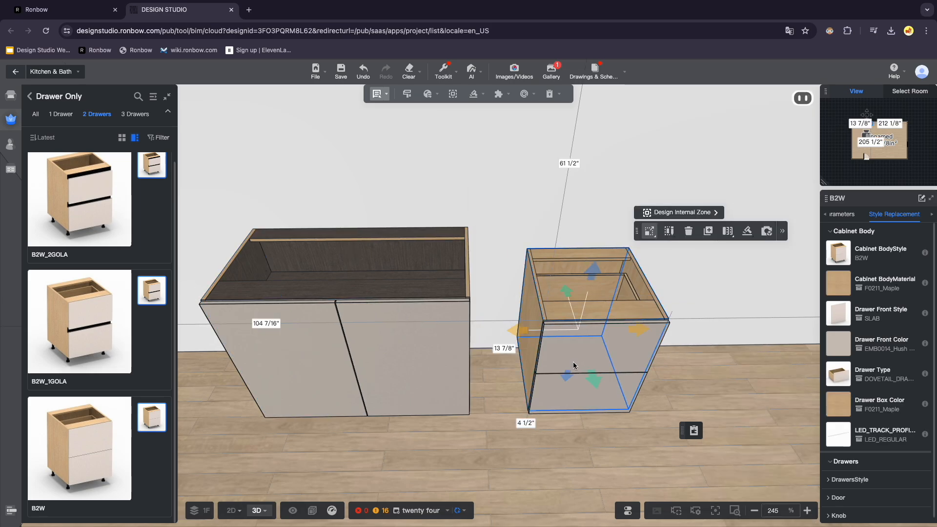
pyautogui.click(839, 376)
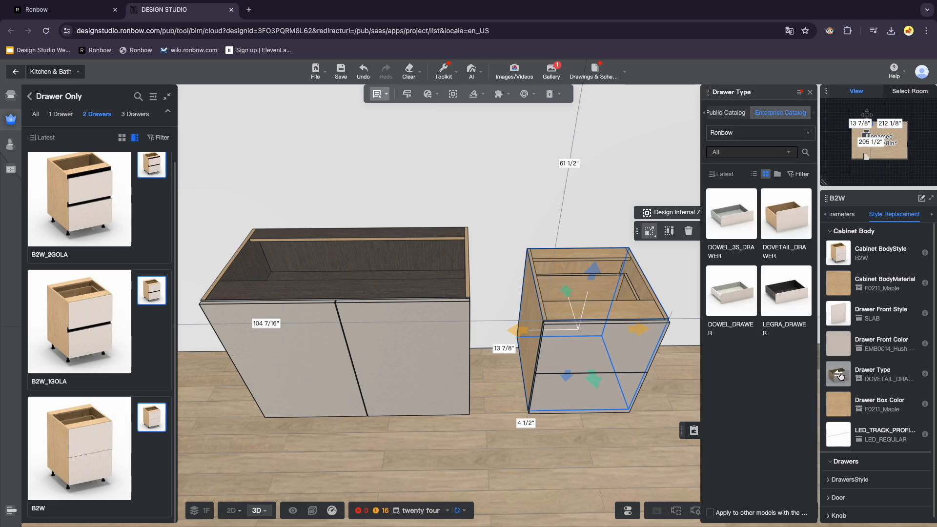
pyautogui.click(798, 311)
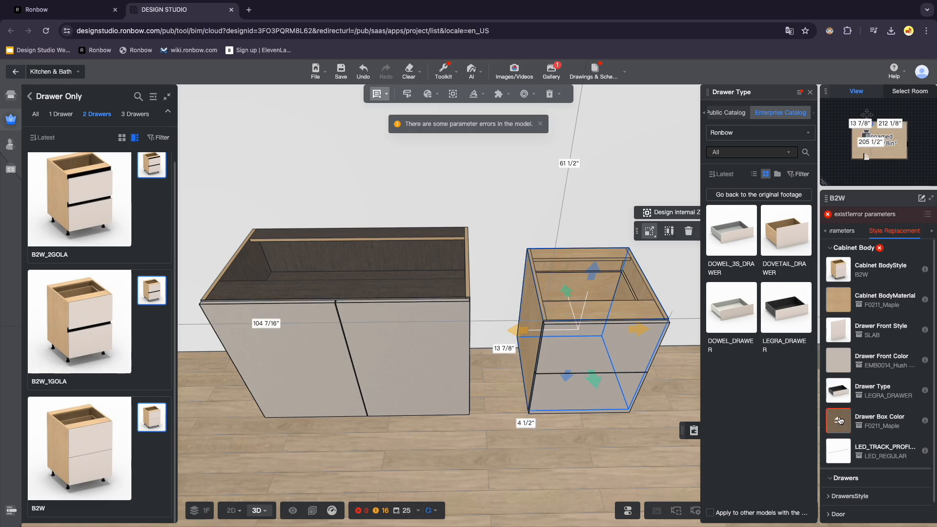
# Set the B2W cabinet's drawer box color to Orion Gray and close the color catalog.
pyautogui.click(838, 418)
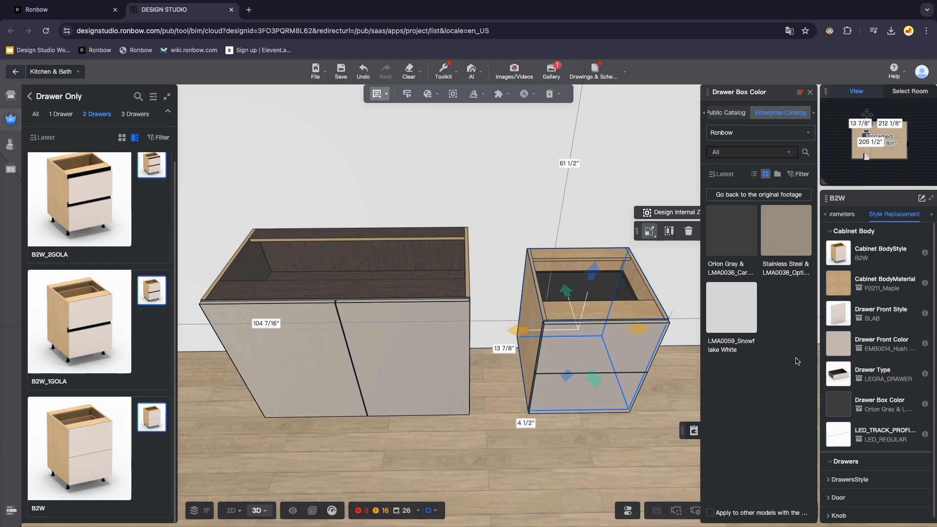
pyautogui.click(810, 91)
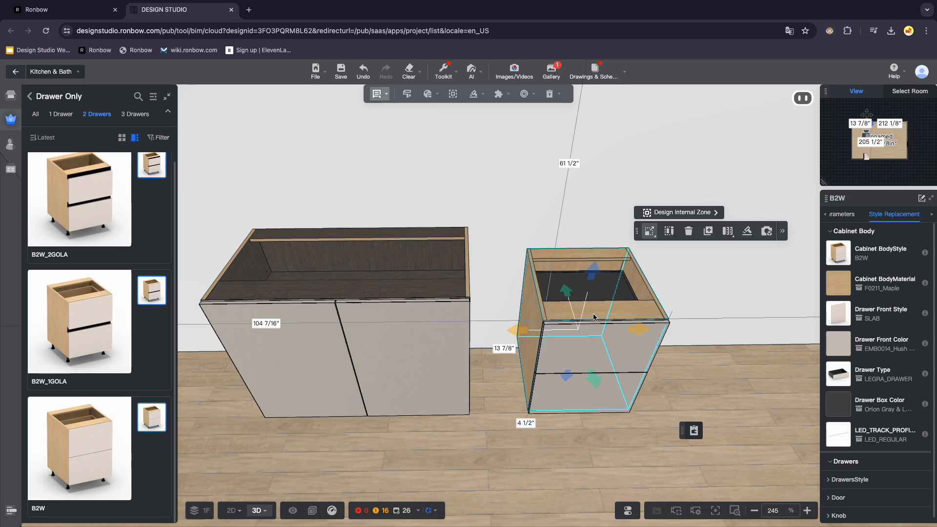
# Inspect the two cabinets up close from different angles in the 3D view.
pyautogui.scroll(3, 529, 293)
pyautogui.moveTo(528, 286); pyautogui.dragTo(528, 273, button='right')
pyautogui.moveTo(528, 273); pyautogui.dragTo(532, 339)
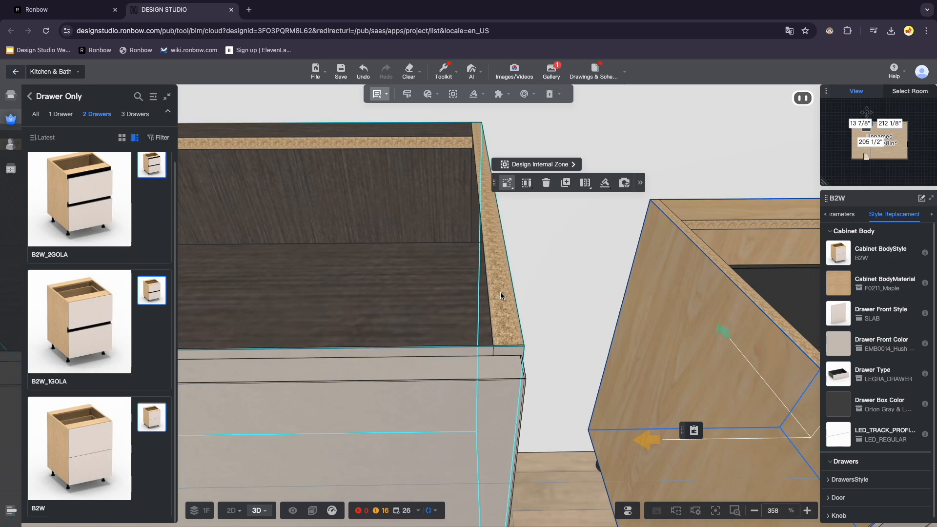
pyautogui.click(442, 70)
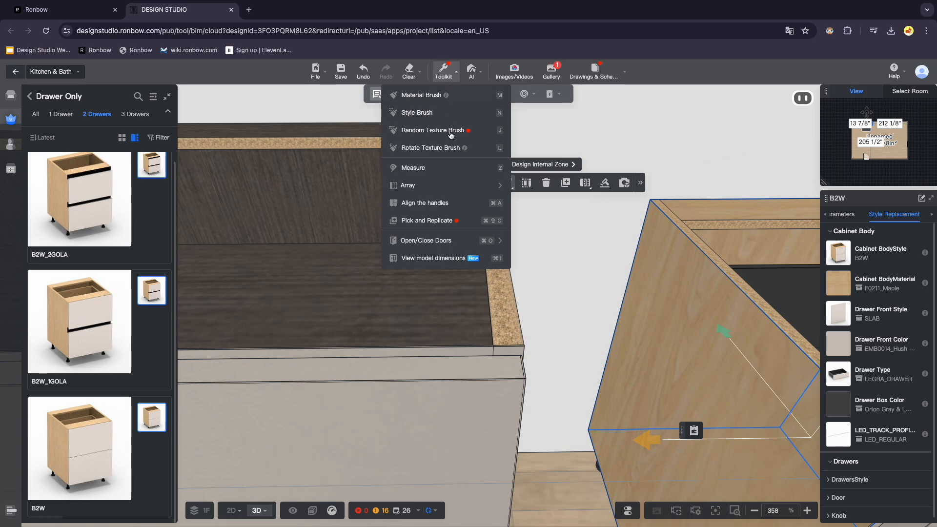
pyautogui.moveTo(455, 240)
pyautogui.click(544, 244)
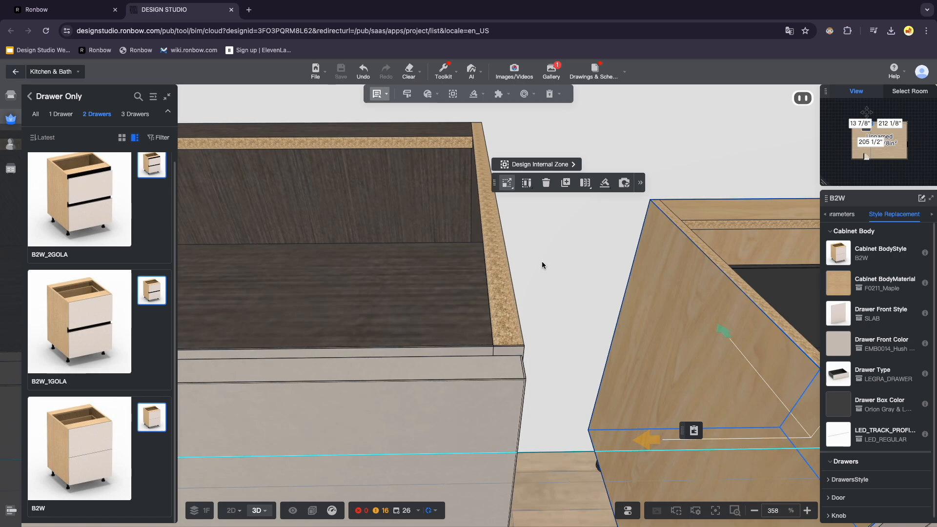
pyautogui.scroll(5, 547, 281)
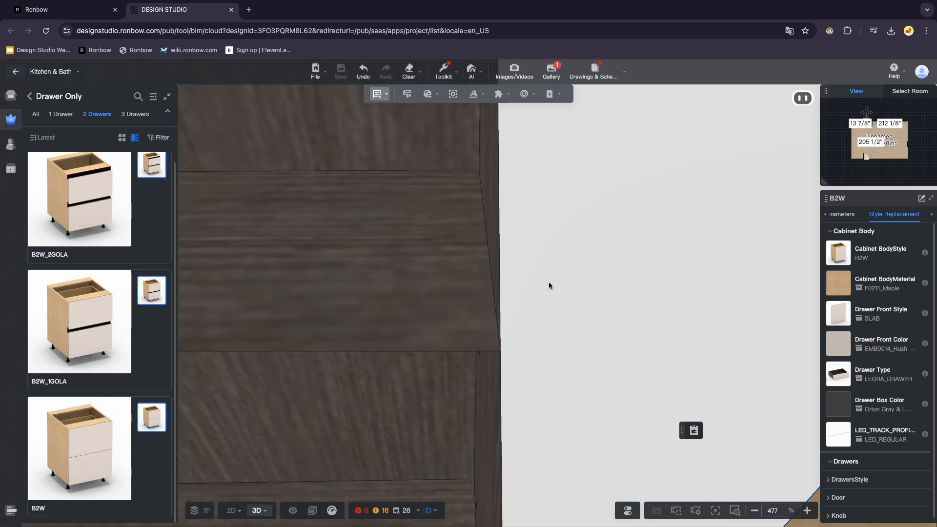
pyautogui.scroll(-12, 550, 287)
pyautogui.moveTo(487, 292); pyautogui.dragTo(485, 276)
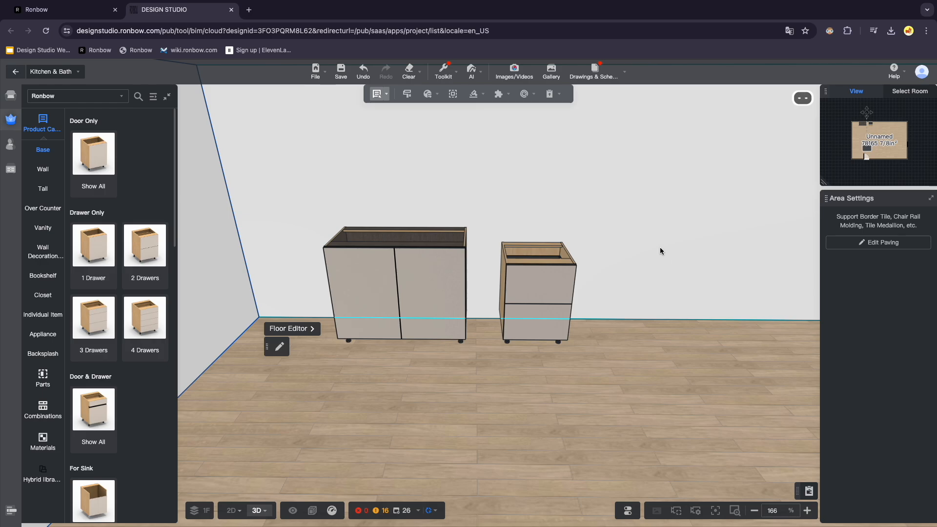
# Render a 4K UHD Indoor Daytime perspective image with automatic brightness, then close the rendering window.
pyautogui.click(509, 76)
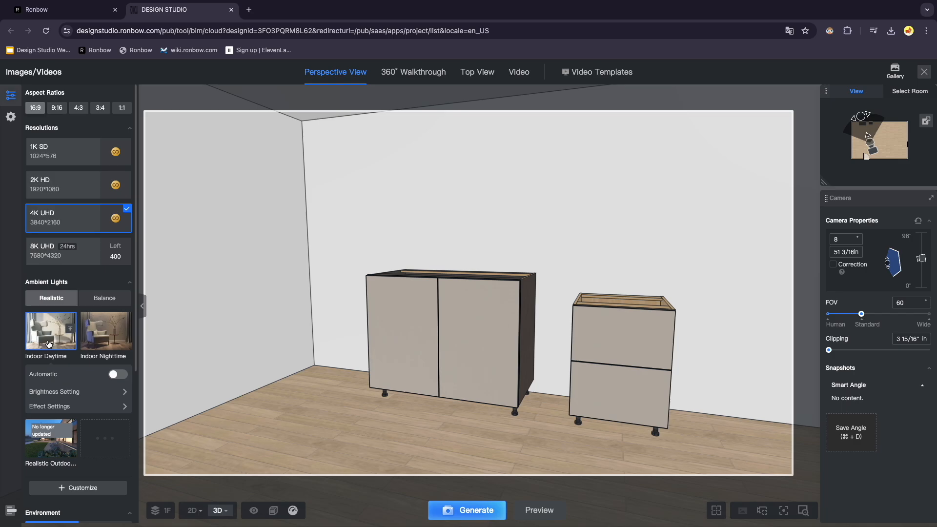
pyautogui.click(117, 376)
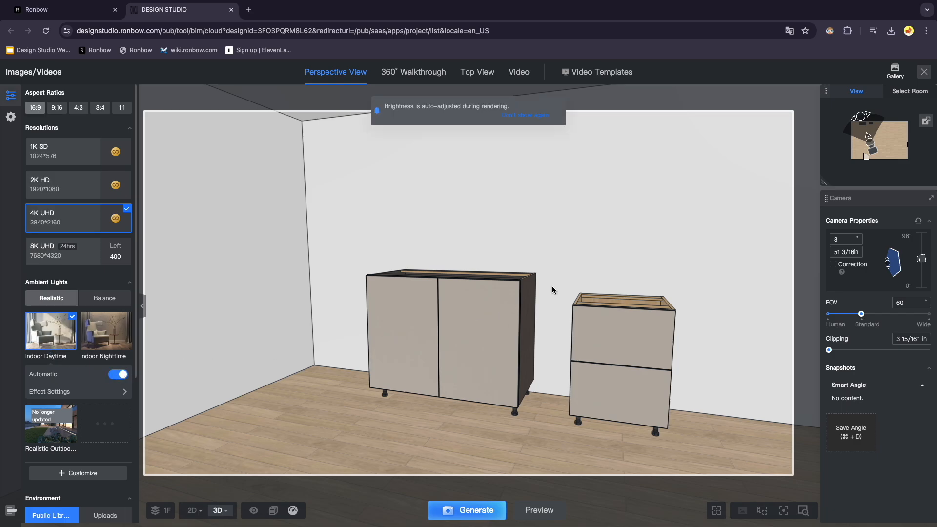
pyautogui.click(477, 512)
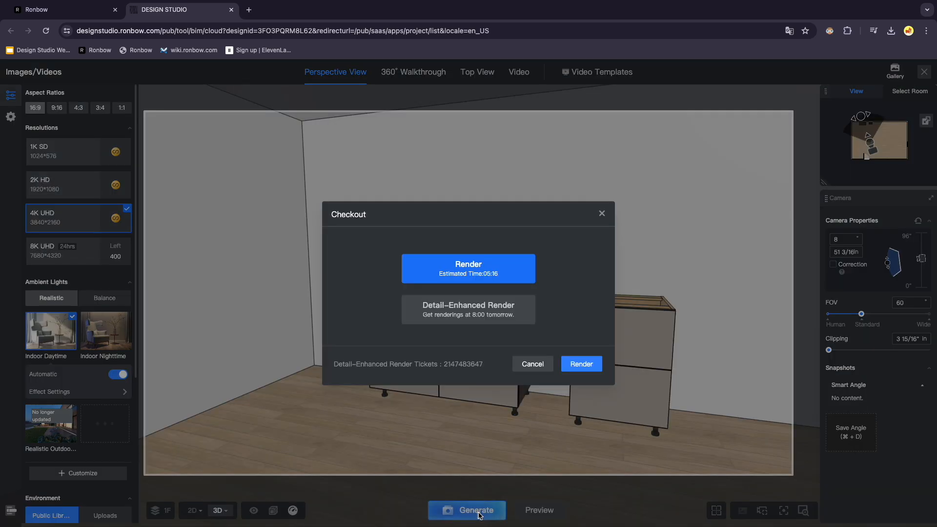
pyautogui.click(581, 364)
pyautogui.moveTo(895, 72)
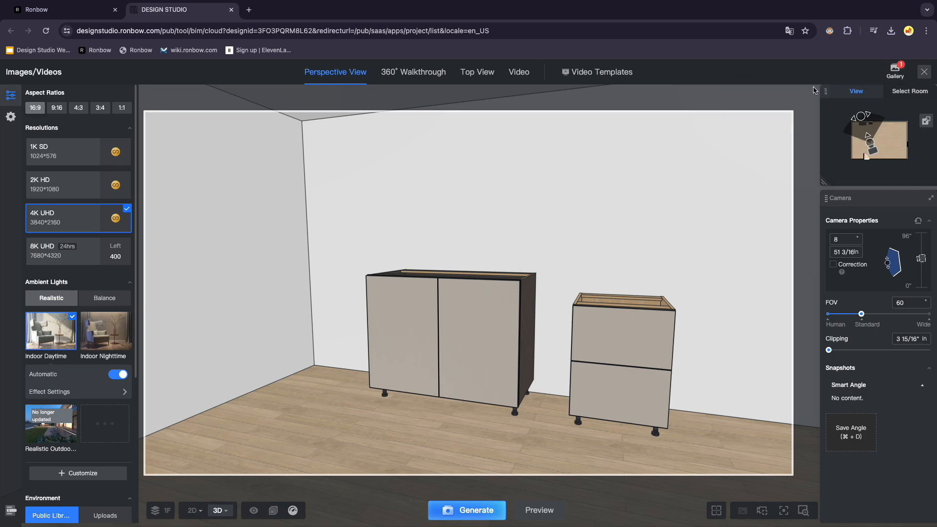
pyautogui.click(925, 73)
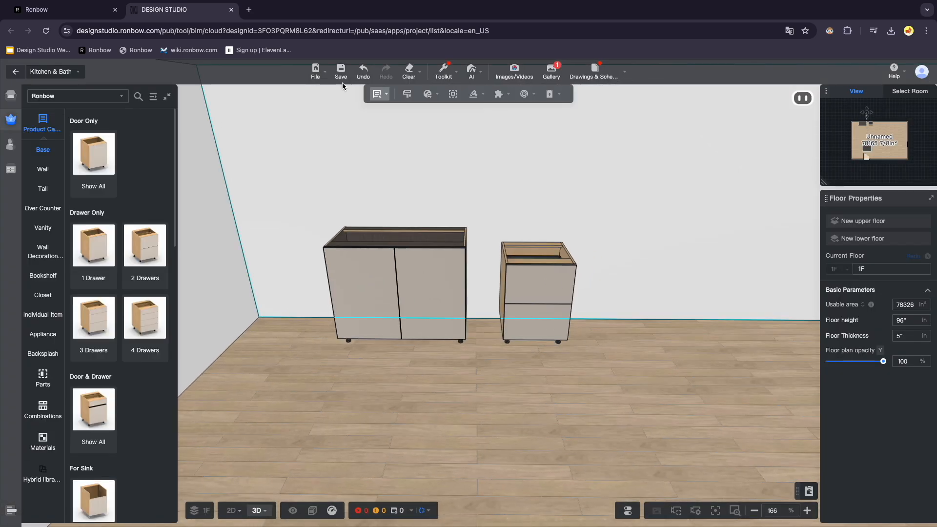
# Save the project under the name Client_Name_Here.
pyautogui.click(340, 76)
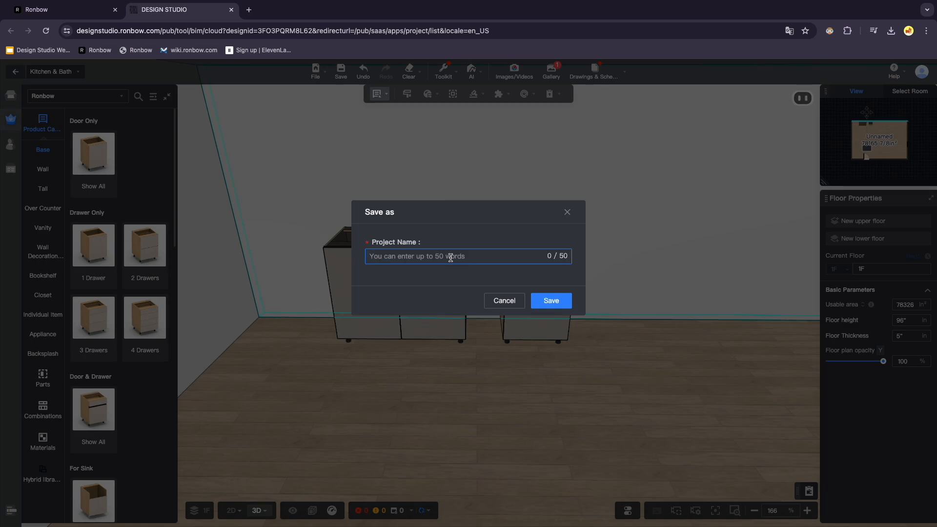
pyautogui.write('Client_Name_Here')
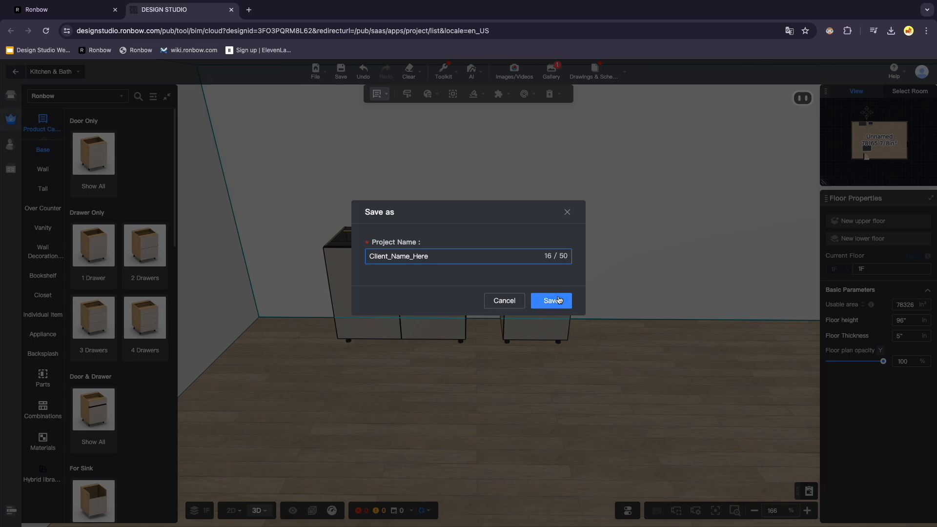
pyautogui.click(552, 302)
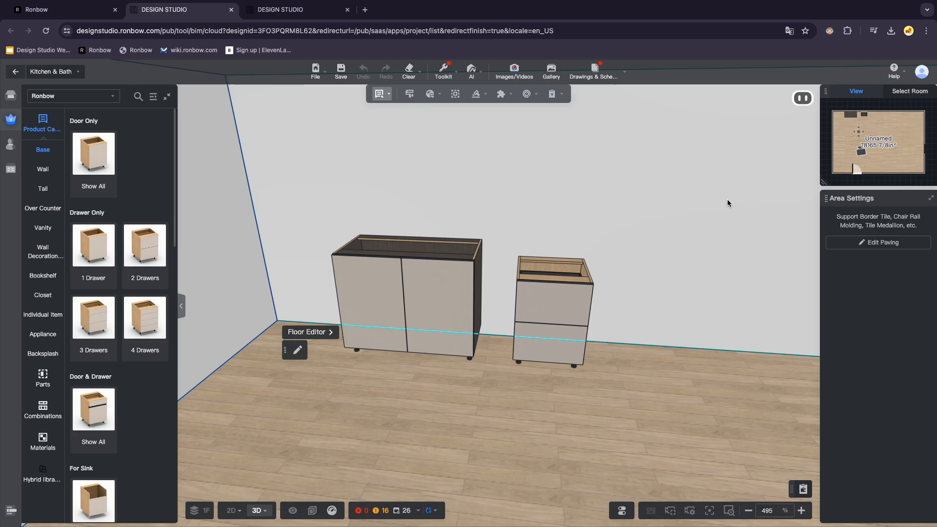
# Open the gallery and view the rendered image.
pyautogui.moveTo(552, 72)
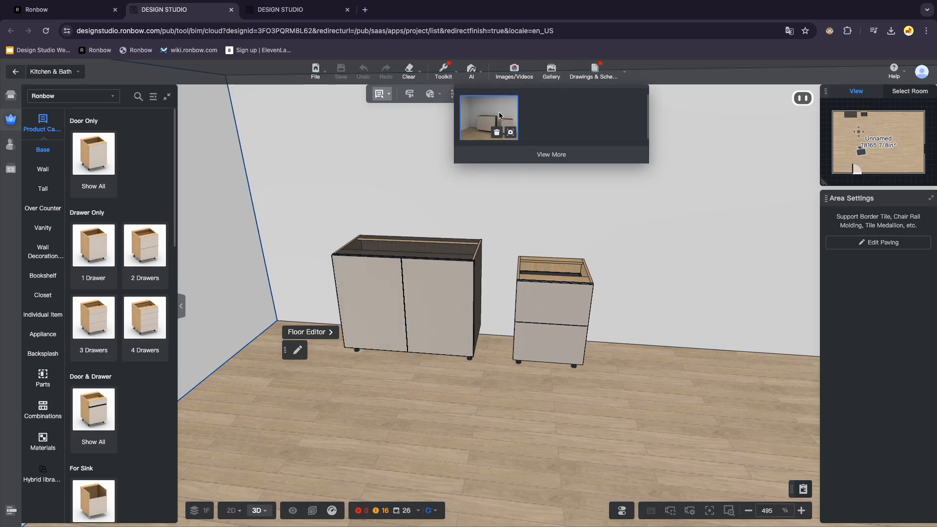
pyautogui.click(499, 115)
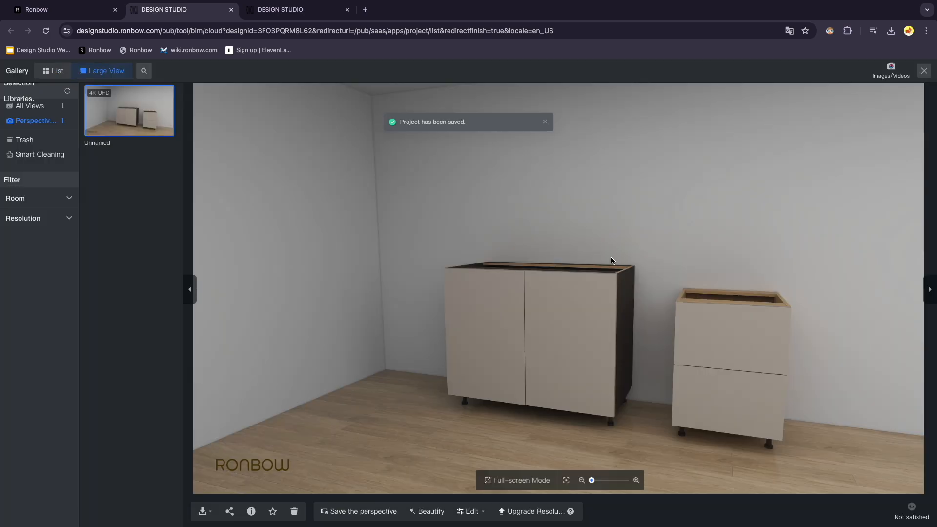